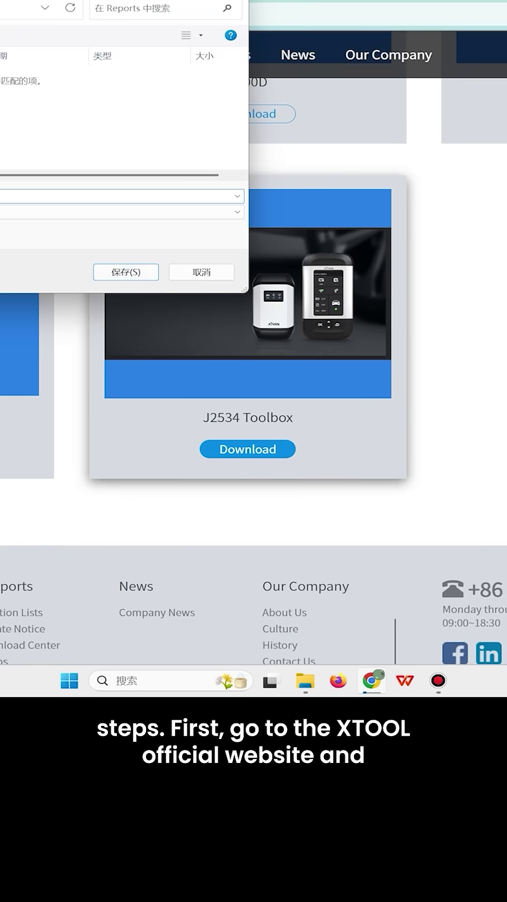
# Save the J2534 Toolbox driver download, replacing the existing driver zip file.
pyautogui.press('Return')
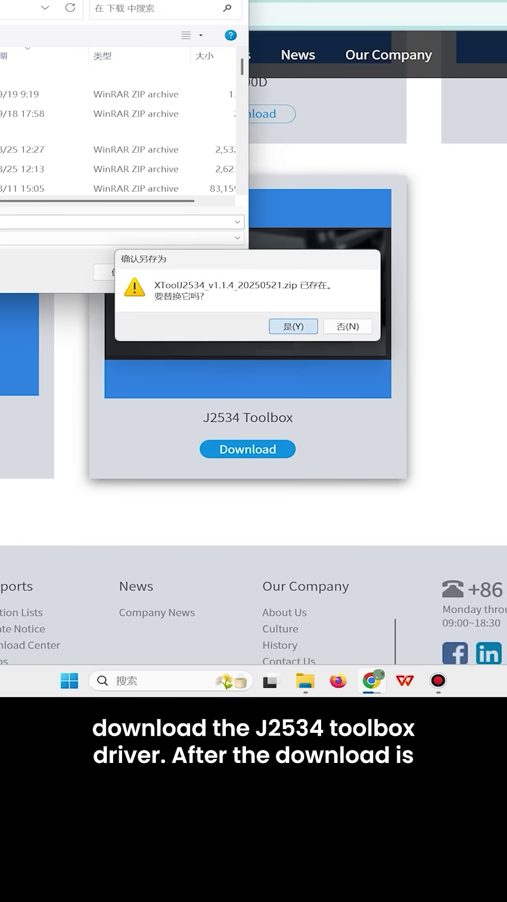
pyautogui.hotkey('alt', 'y')
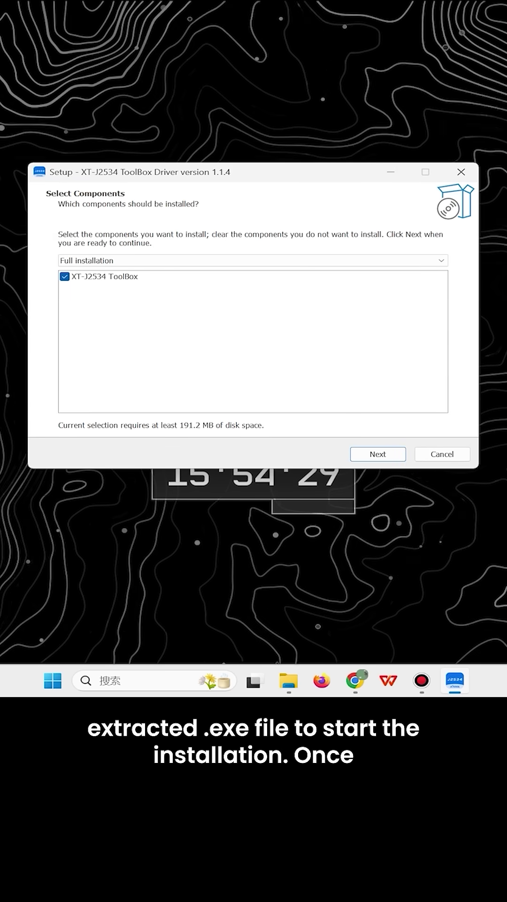
# Install the XT-J2534 ToolBox driver with the Full installation components.
pyautogui.press('Return')
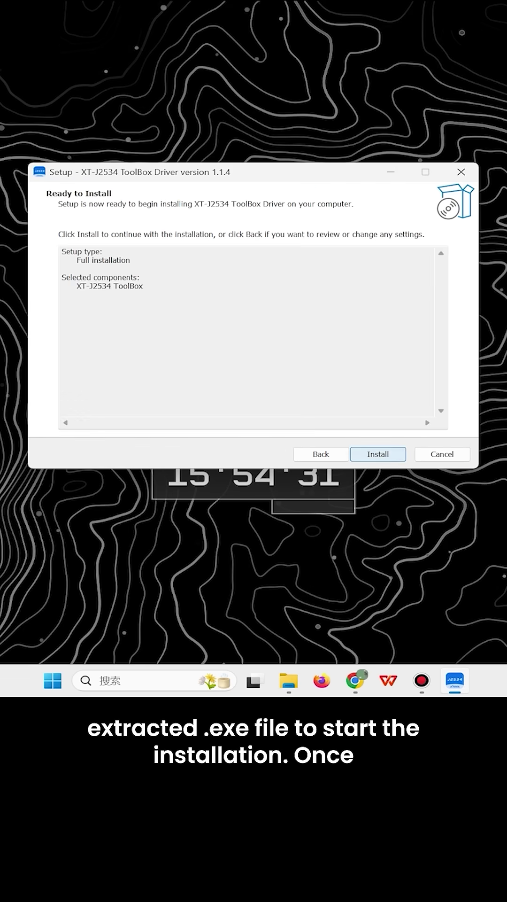
pyautogui.press('Return')
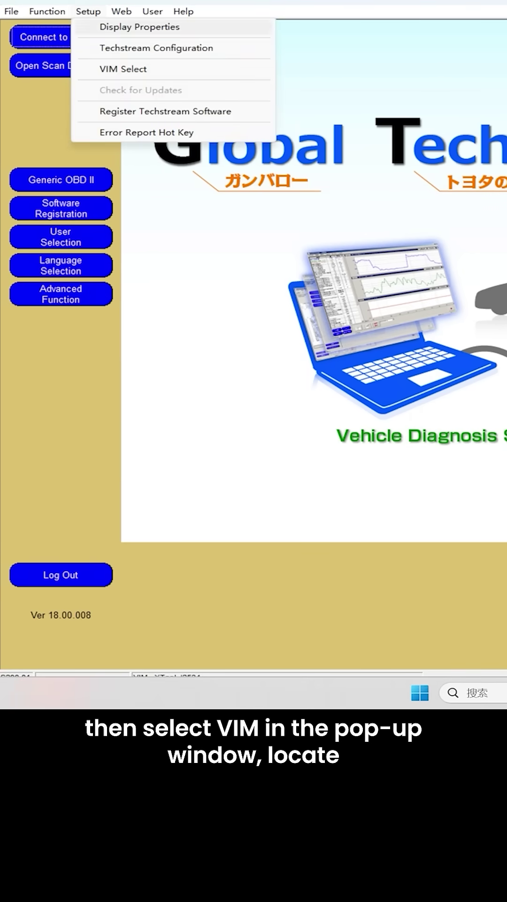
# Select XTOOLJ2534 as the VIM vehicle interface and confirm it.
pyautogui.click(124, 69)
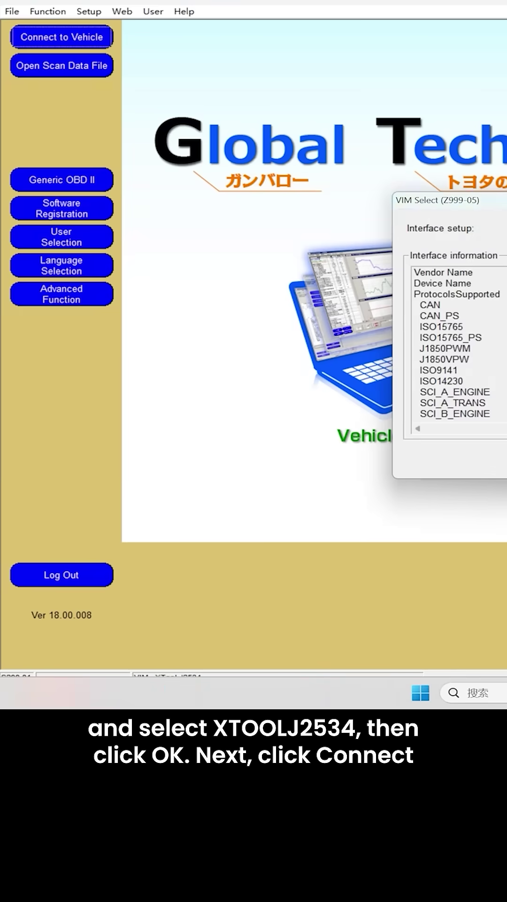
pyautogui.press('Return')
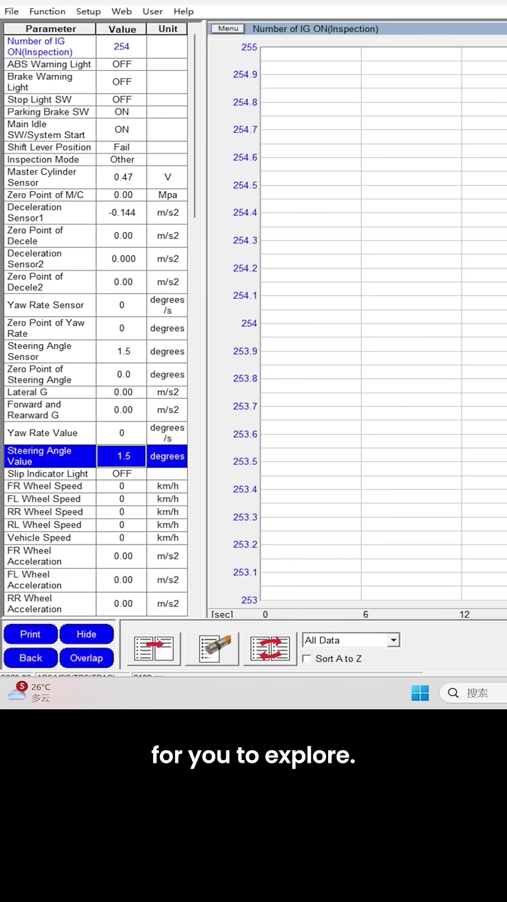
# Add a second chart graphing Steering Angle Value below Number of IG ON.
pyautogui.click(270, 648)
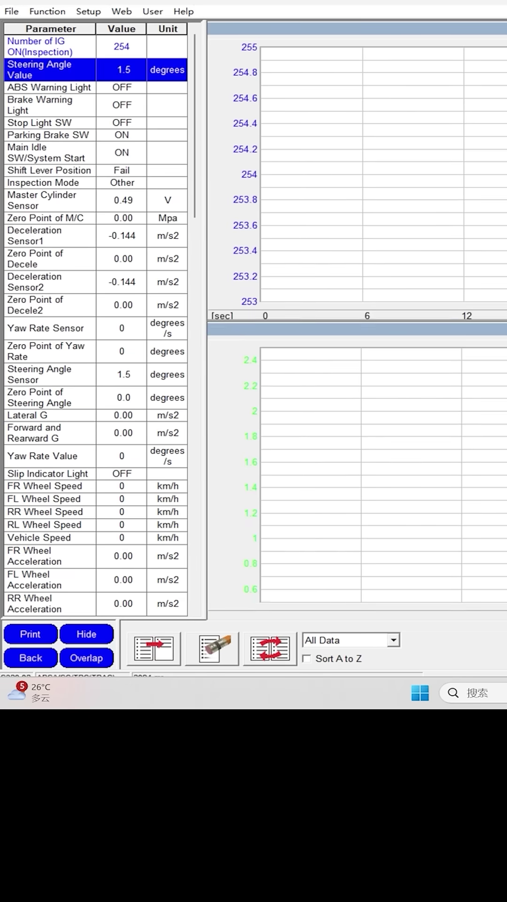